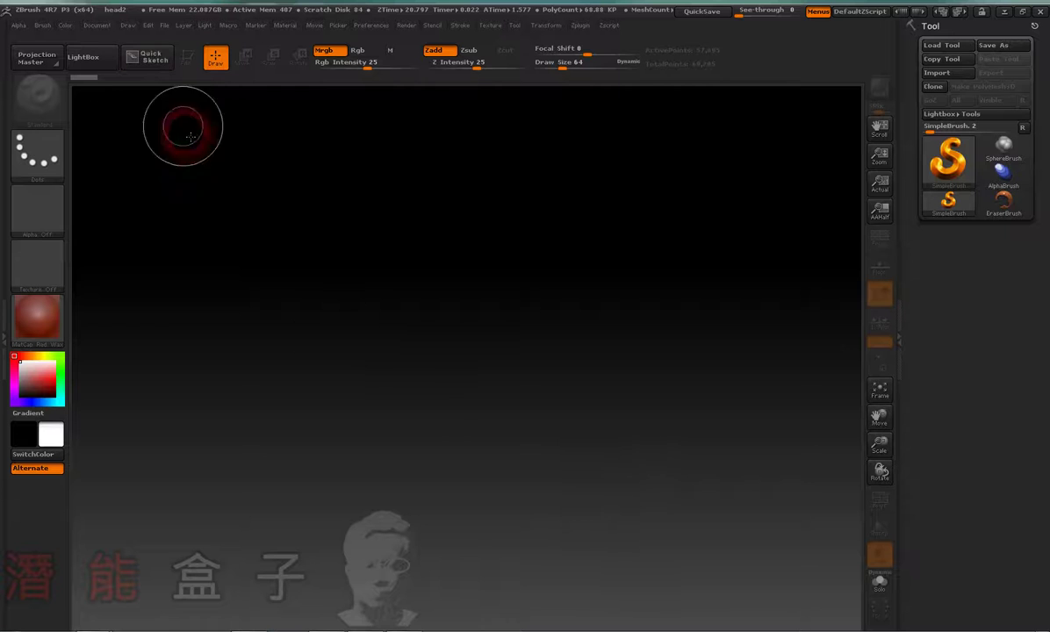
# Load DemoHead.ZTL from LightBox onto the canvas and put it in Edit mode.
pyautogui.click(104, 58)
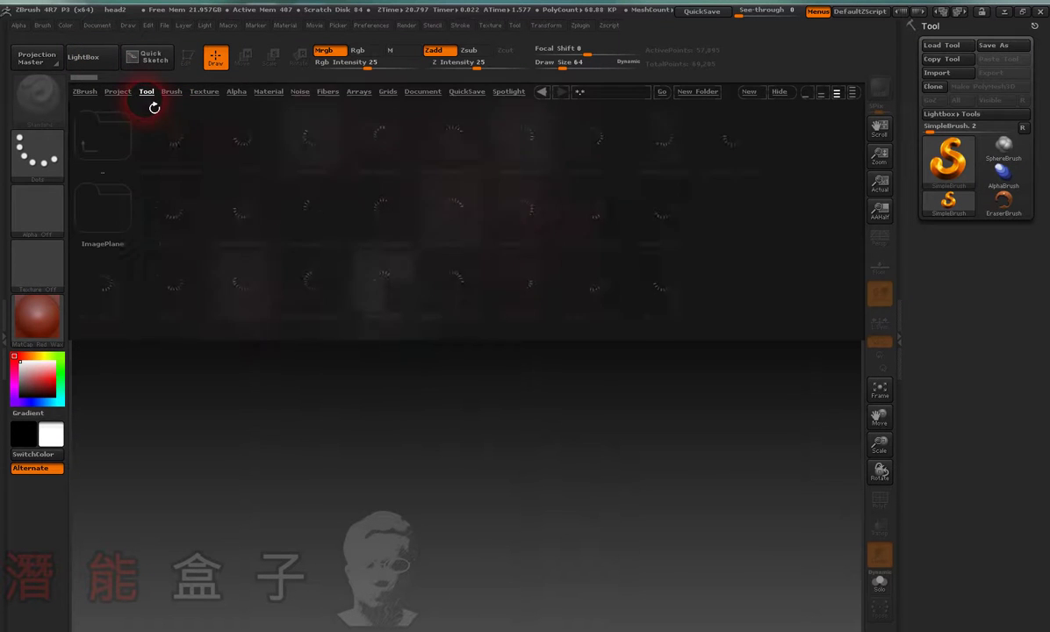
pyautogui.doubleClick(112, 284)
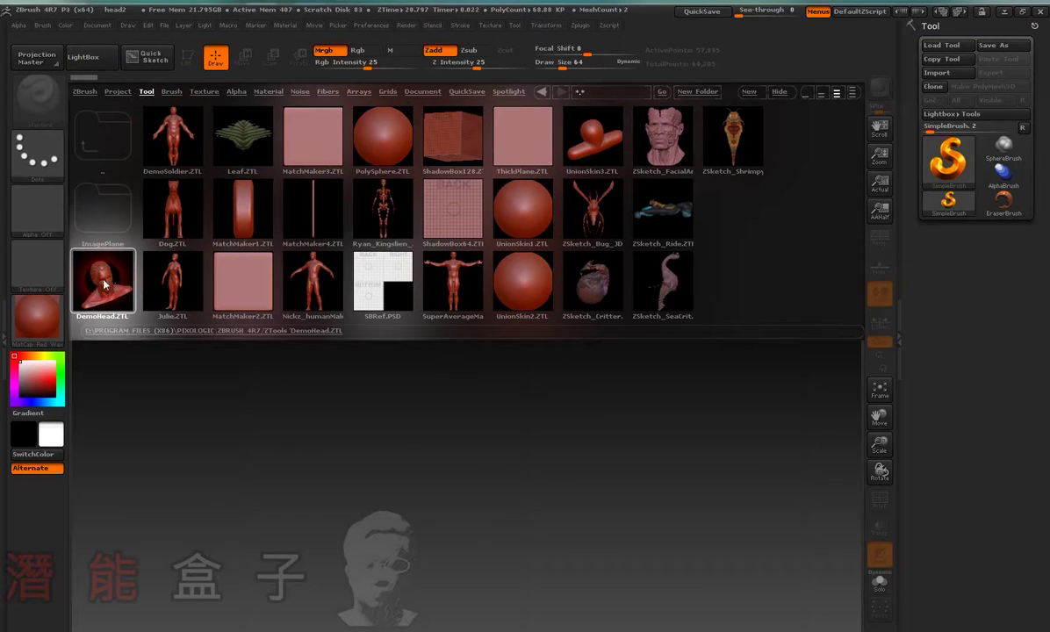
pyautogui.moveTo(463, 414); pyautogui.dragTo(527, 580)
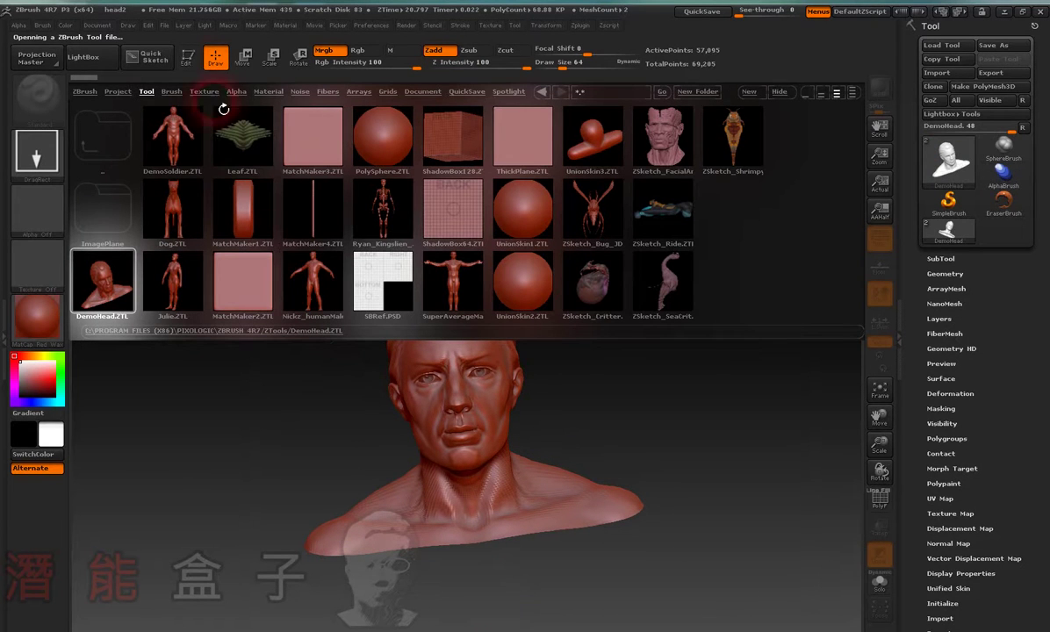
pyautogui.click(188, 60)
# Hide LightBox, zoom in until the bust fills the canvas, and bring up the hotkey notes PDF.
pyautogui.click(83, 56)
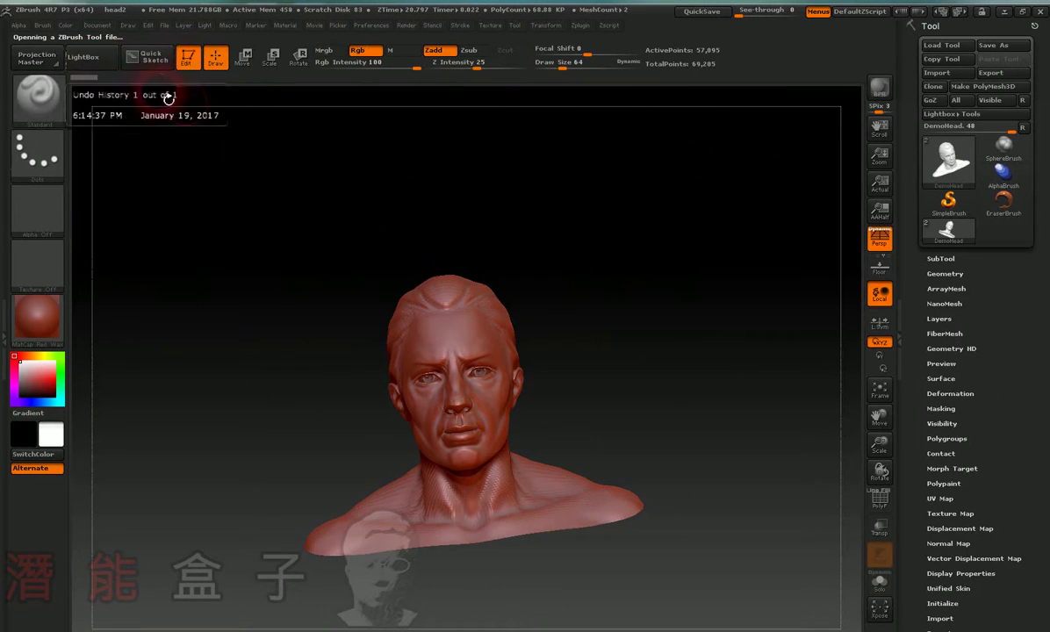
pyautogui.moveTo(626, 429)
pyautogui.keyDown('alt'); pyautogui.mouseDown()
pyautogui.moveTo(700, 406)
pyautogui.moveTo(680, 413)
pyautogui.moveTo(686, 422)
pyautogui.mouseUp(); pyautogui.keyUp('alt')
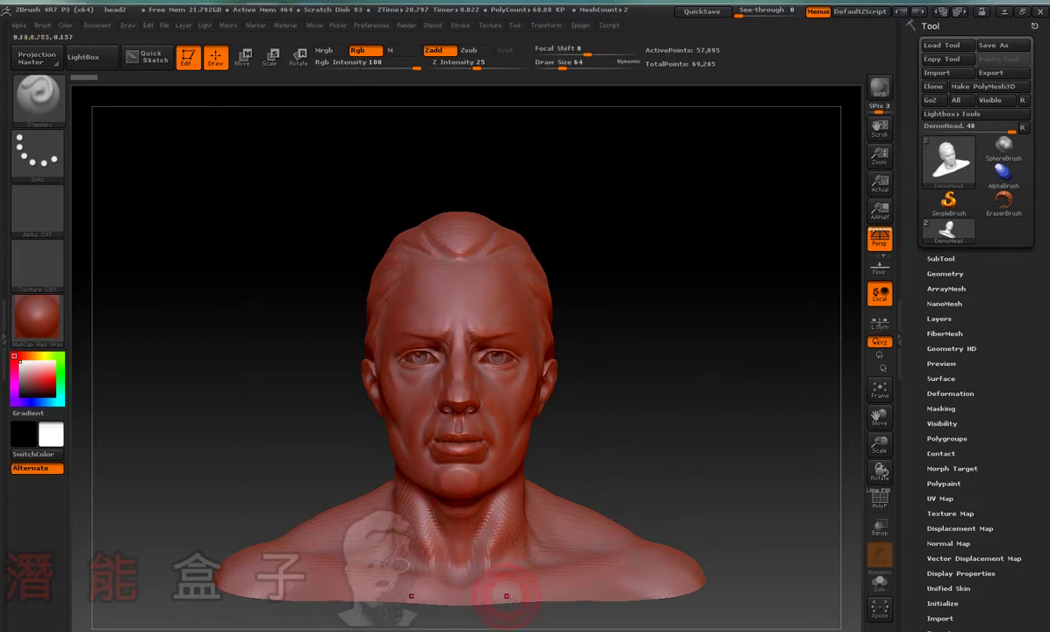
pyautogui.press('super')
pyautogui.click(426, 621)
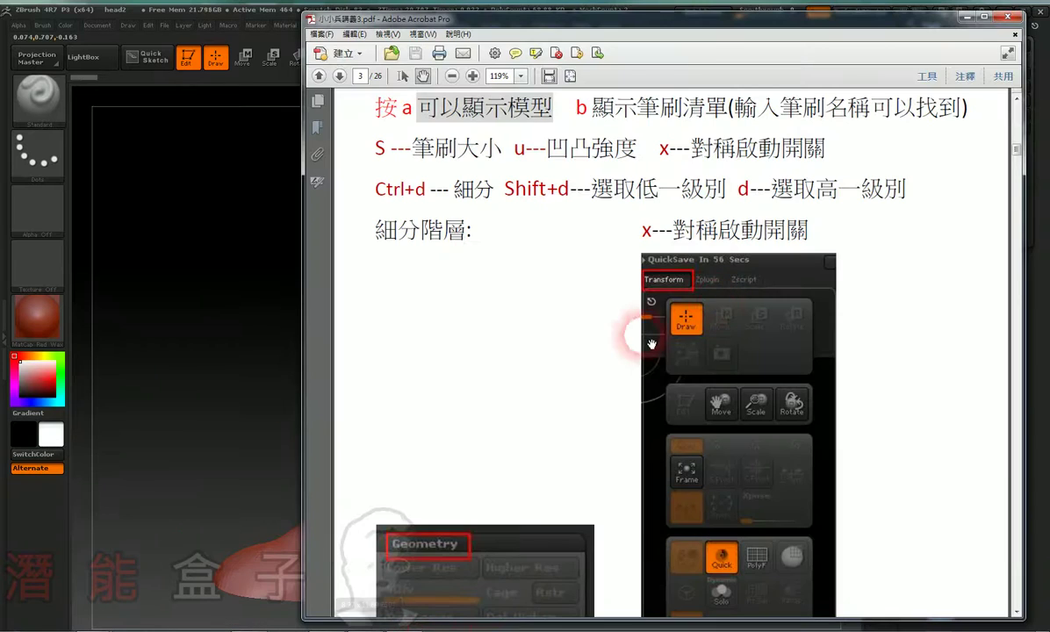
# Move the Acrobat notes window aside to read page 3, then return to the ZBrush bust.
pyautogui.moveTo(687, 29)
pyautogui.mouseDown()
pyautogui.moveTo(574, 264)
pyautogui.moveTo(534, 274)
pyautogui.mouseUp()
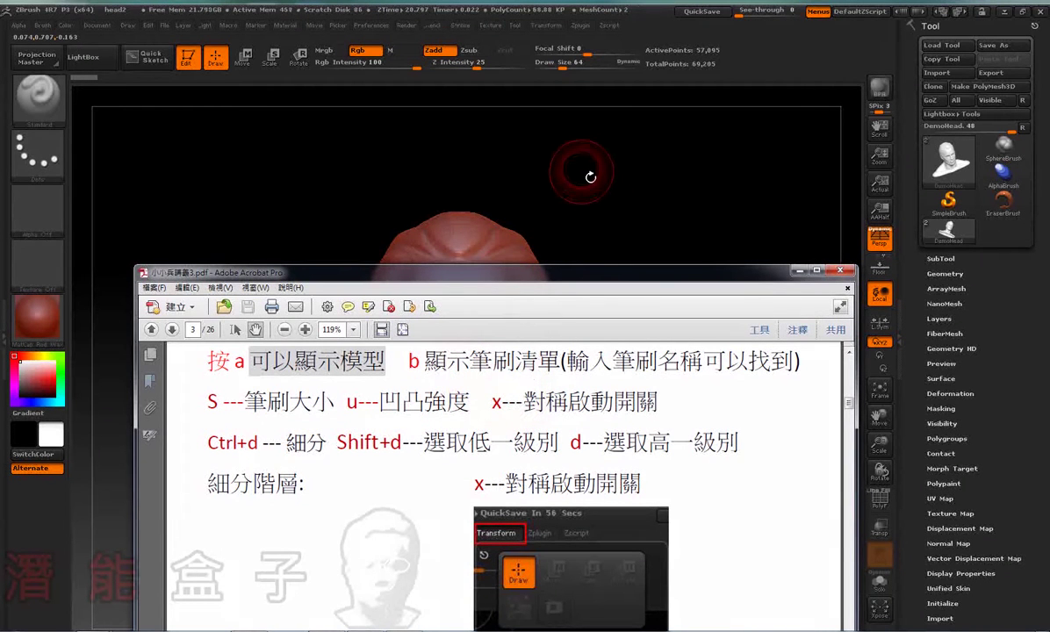
pyautogui.click(582, 182)
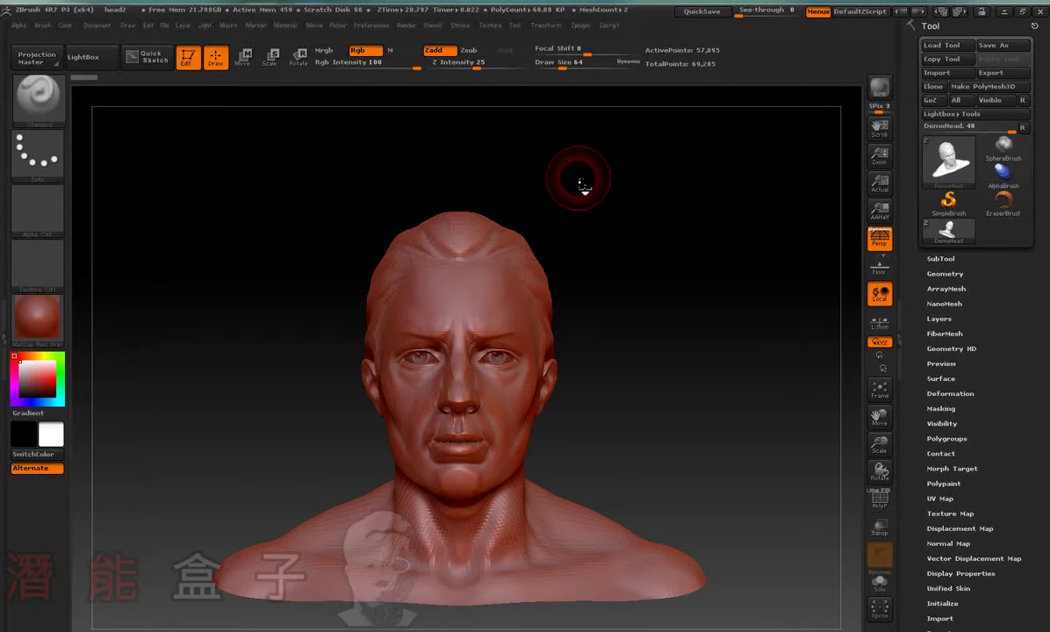
# Open the brush library and filter it to brushes starting with M.
pyautogui.press('b')
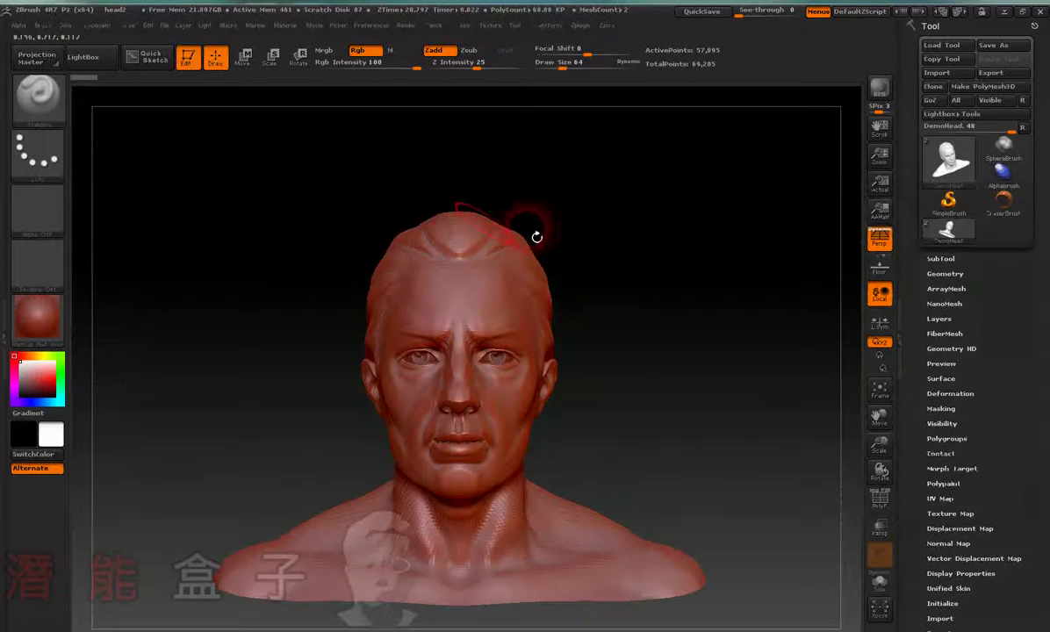
pyautogui.click(39, 96)
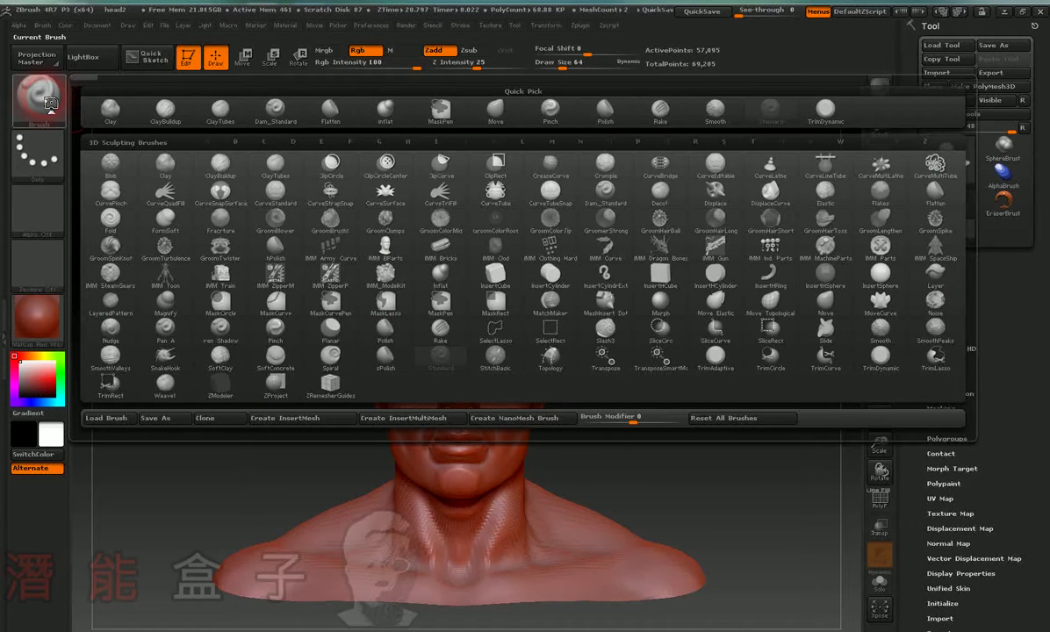
pyautogui.press('m')
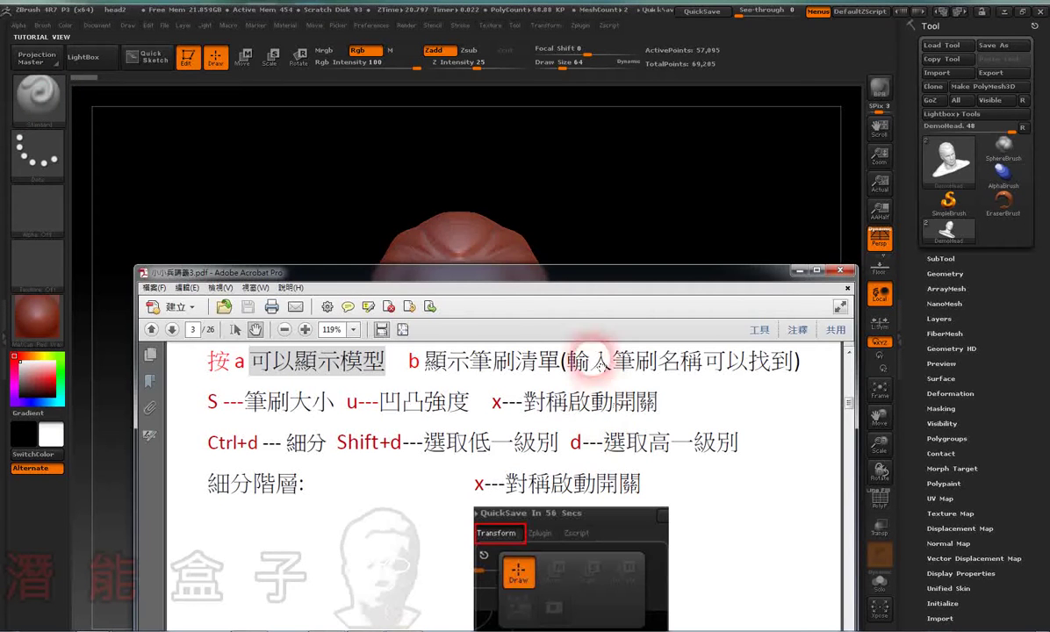
# Scroll the notes back from page 3 to page 2, shifting the window up and then down.
pyautogui.moveTo(501, 274); pyautogui.dragTo(530, 199)
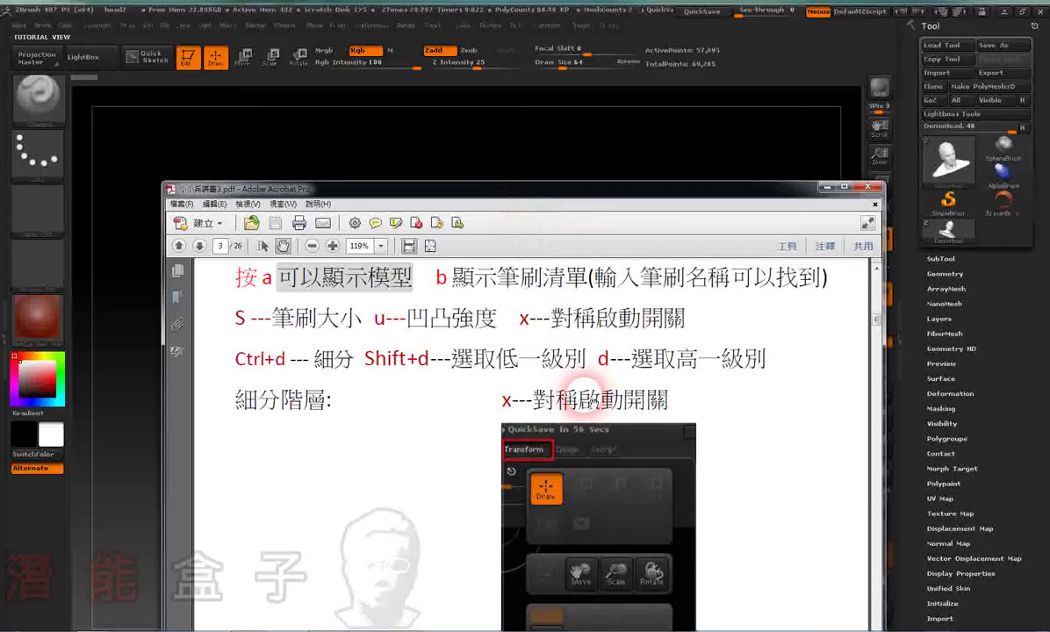
pyautogui.scroll(1, 598, 403)
pyautogui.scroll(2, 590, 400)
pyautogui.scroll(4, 591, 400)
pyautogui.scroll(2, 591, 401)
pyautogui.scroll(2, 592, 402)
pyautogui.scroll(3, 594, 404)
pyautogui.scroll(2, 595, 402)
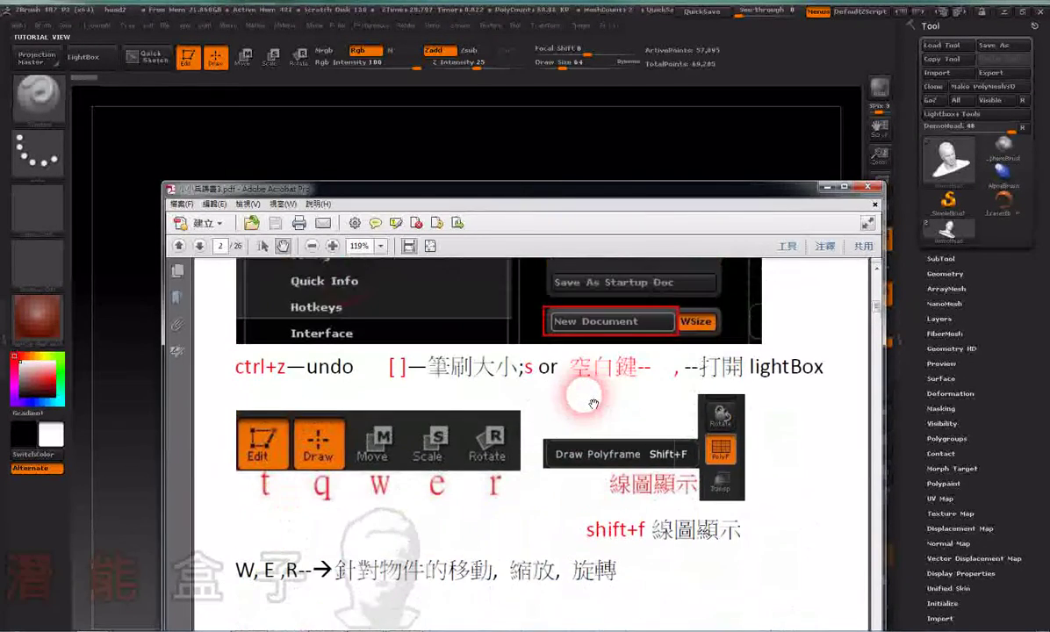
pyautogui.scroll(1, 579, 400)
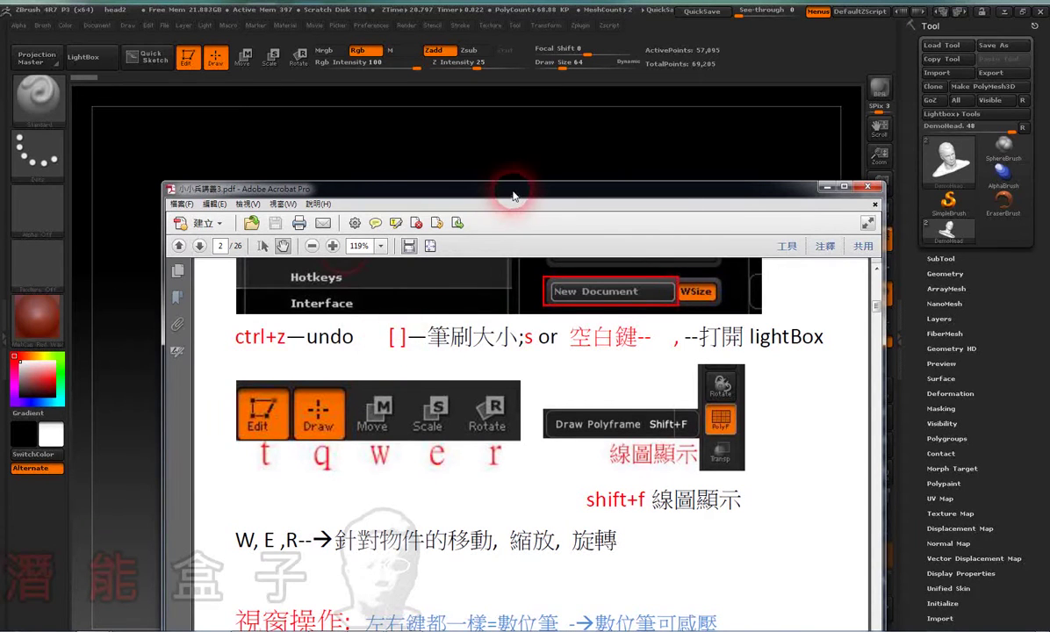
pyautogui.moveTo(514, 197); pyautogui.dragTo(501, 341)
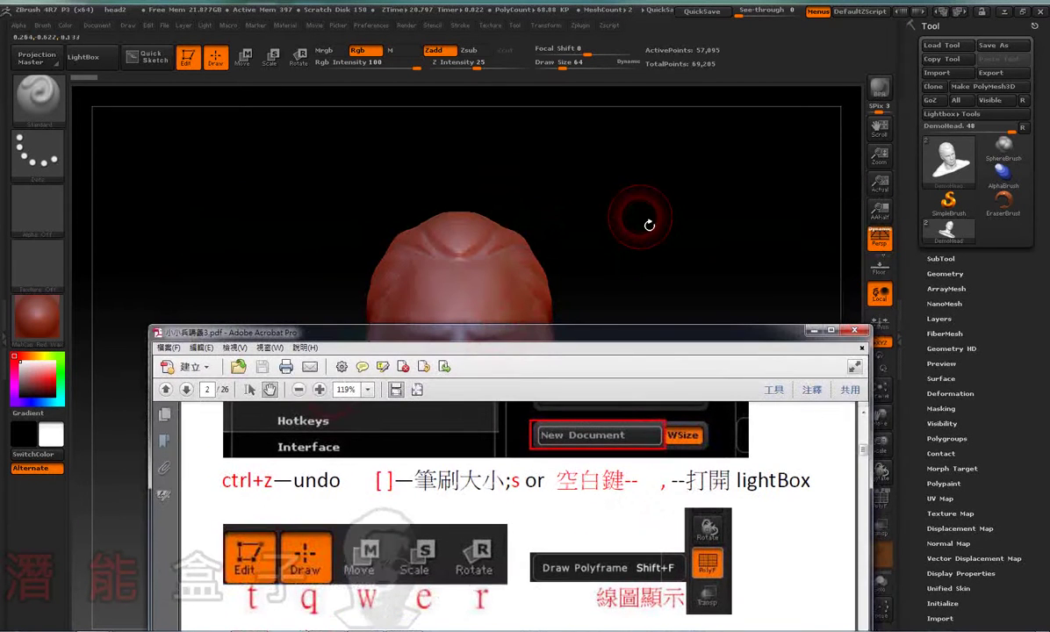
# Raise the ZBrush brush Draw Size to 78, then switch back to the notes PDF.
pyautogui.click(649, 226)
pyautogui.press(']')
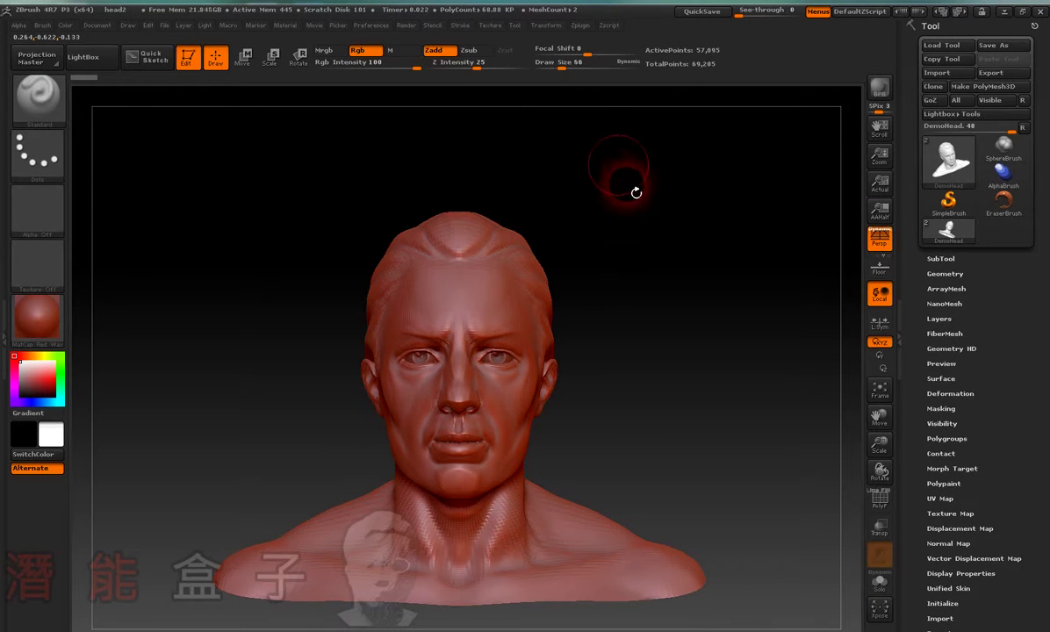
pyautogui.click(571, 72)
pyautogui.moveTo(558, 75); pyautogui.dragTo(569, 77)
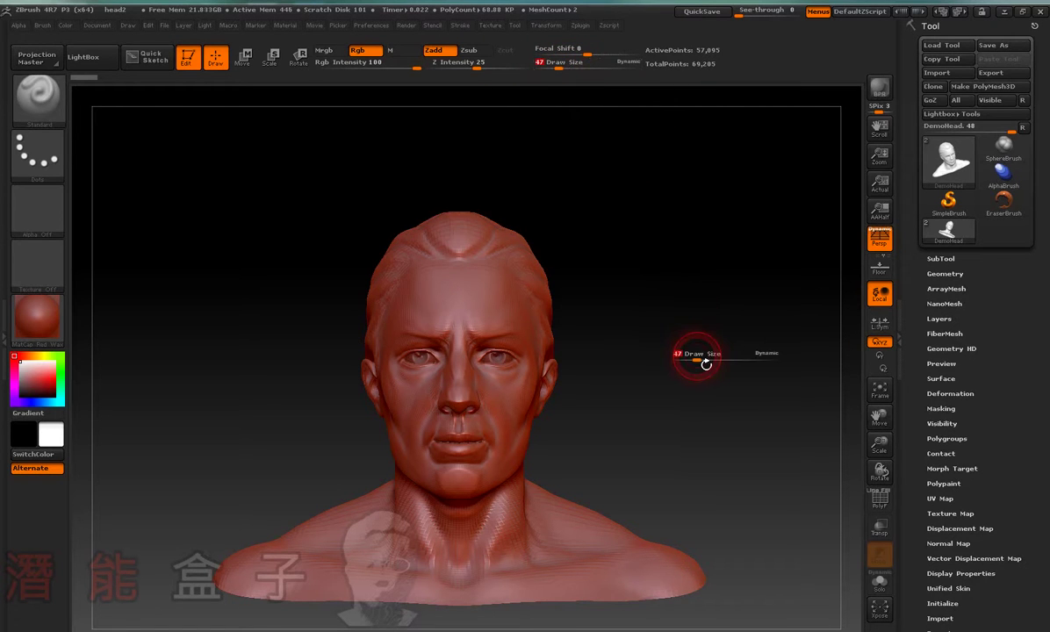
pyautogui.moveTo(706, 363); pyautogui.dragTo(715, 367)
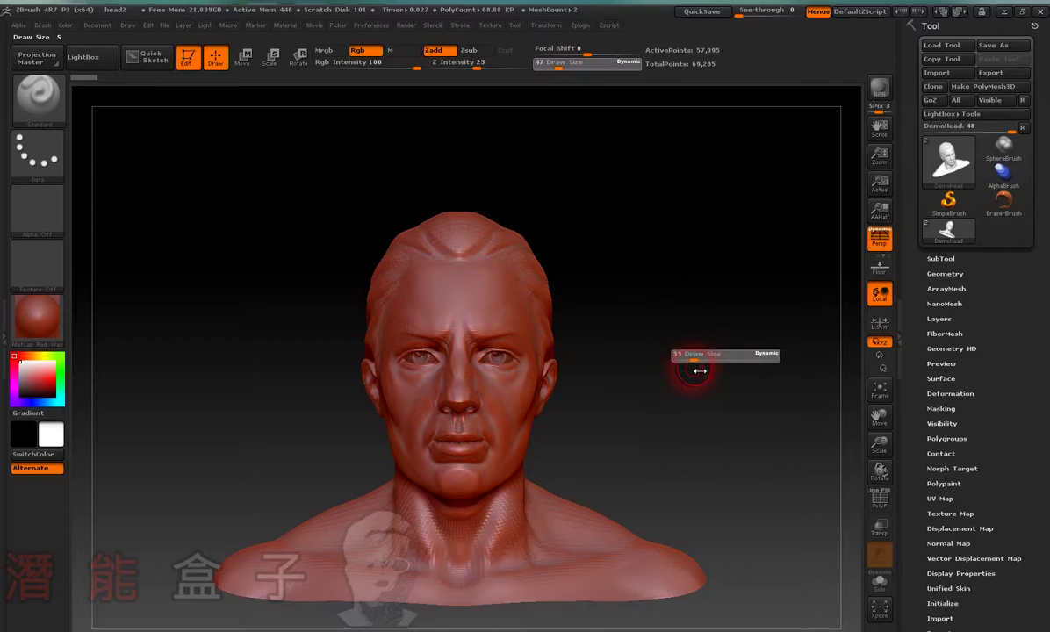
pyautogui.moveTo(712, 369); pyautogui.dragTo(710, 369)
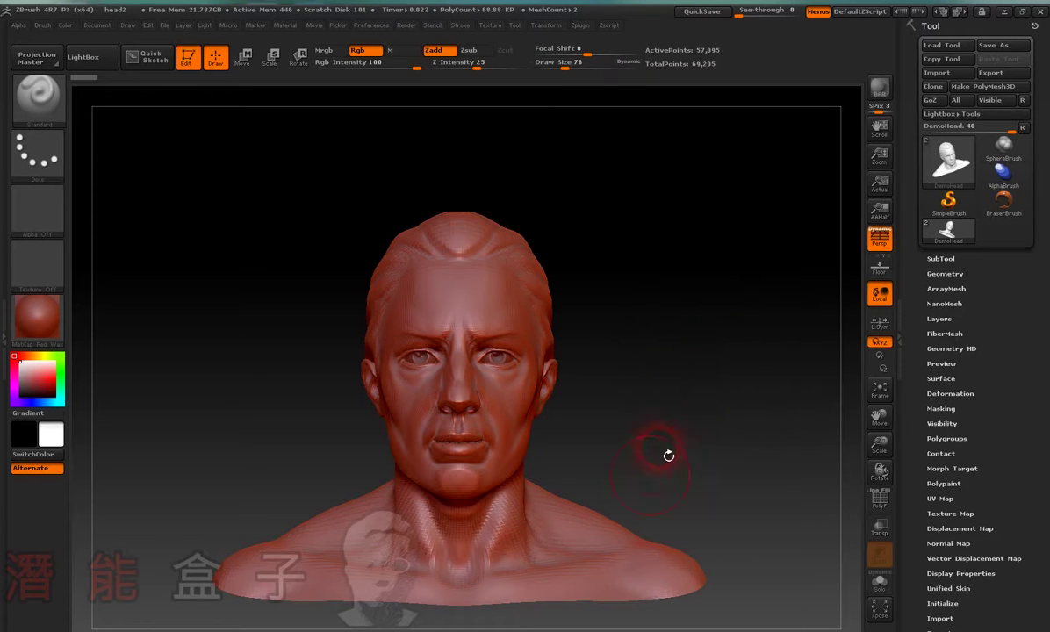
pyautogui.press('super')
pyautogui.hotkey('alt', 'Tab')
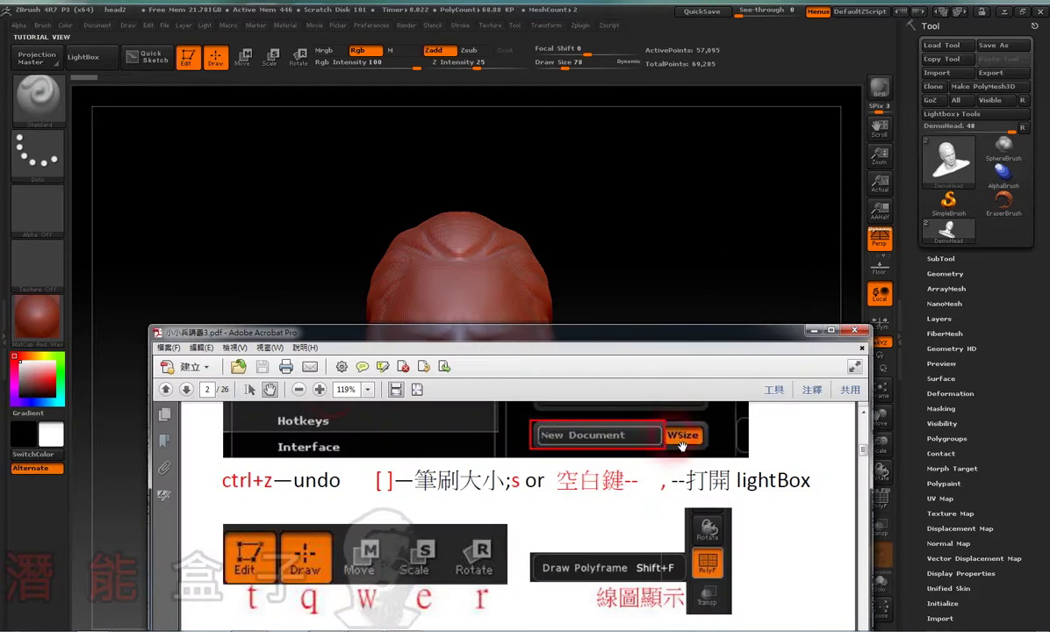
# Move the notes window up-right to read the masking and view-rotation notes, then minimize it.
pyautogui.moveTo(656, 341)
pyautogui.mouseDown()
pyautogui.moveTo(790, 91)
pyautogui.moveTo(804, 94)
pyautogui.mouseUp()
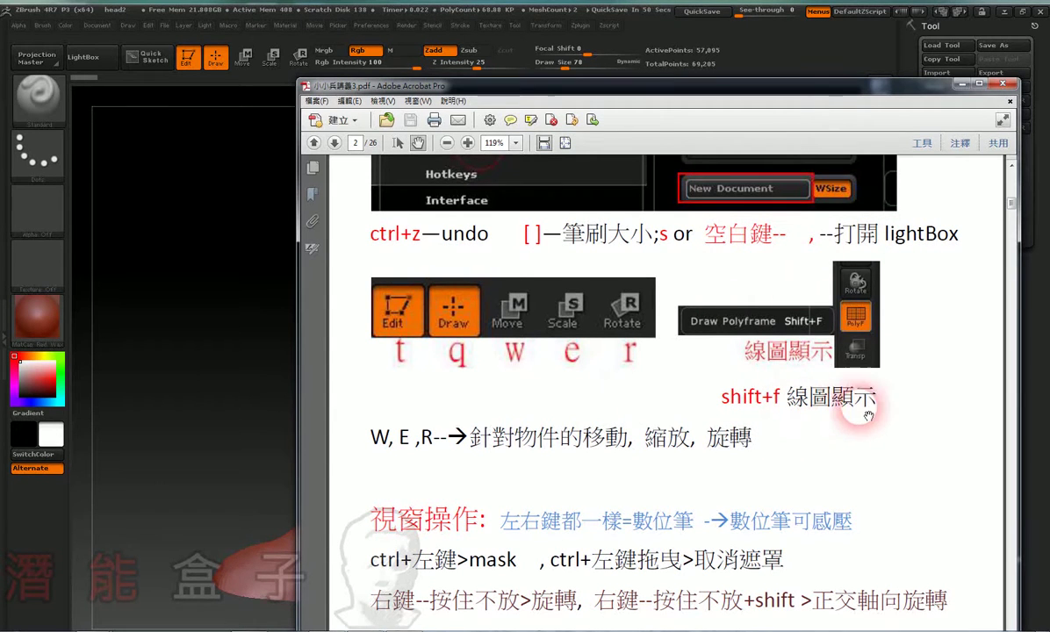
pyautogui.click(963, 85)
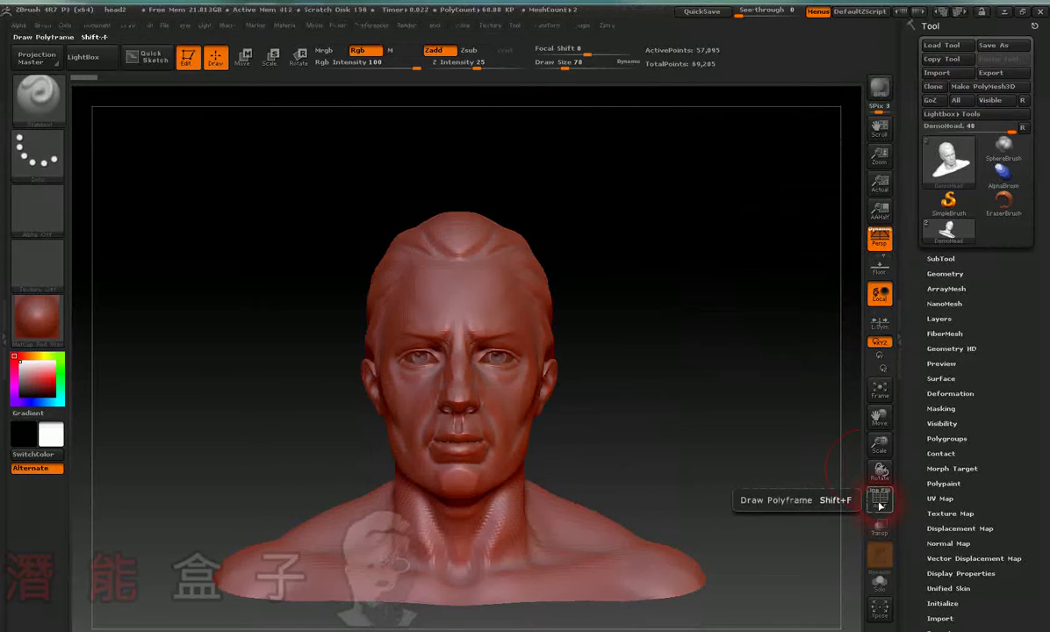
# Toggle the wireframe on and off, zoom out to fit the whole bust, then switch to the notes PDF.
pyautogui.click(880, 503)
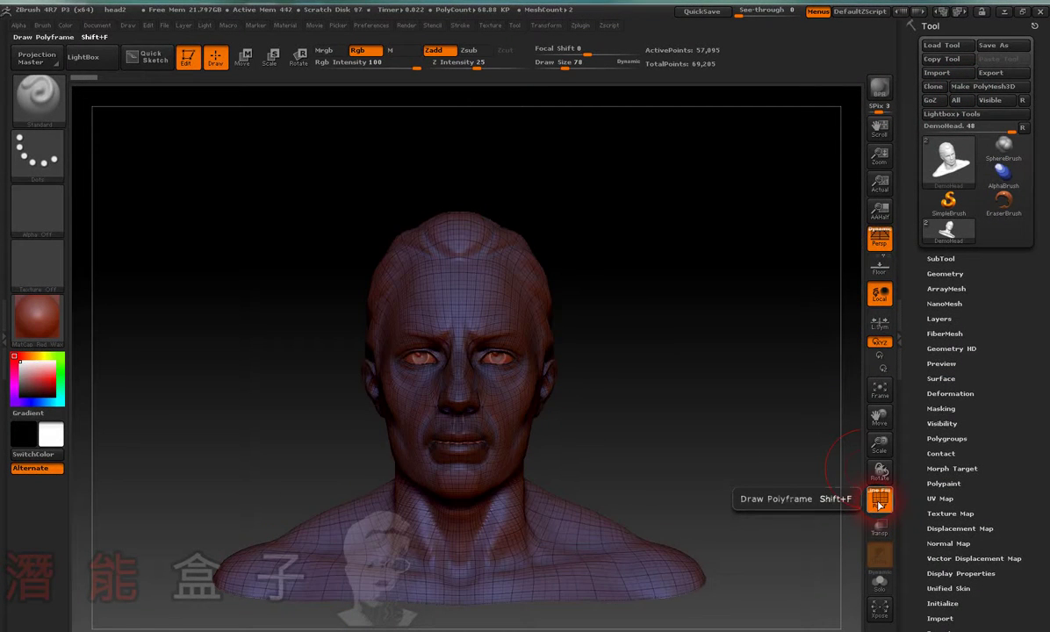
pyautogui.click(880, 503)
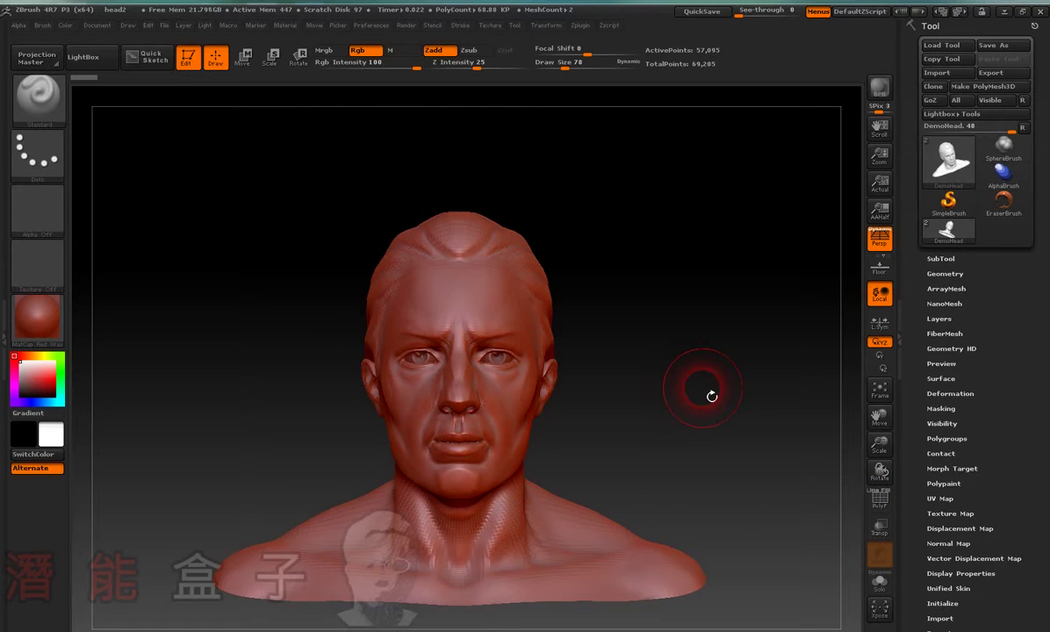
pyautogui.keyDown('alt'); pyautogui.moveTo(711, 396); pyautogui.dragTo(712, 399); pyautogui.keyUp('alt')
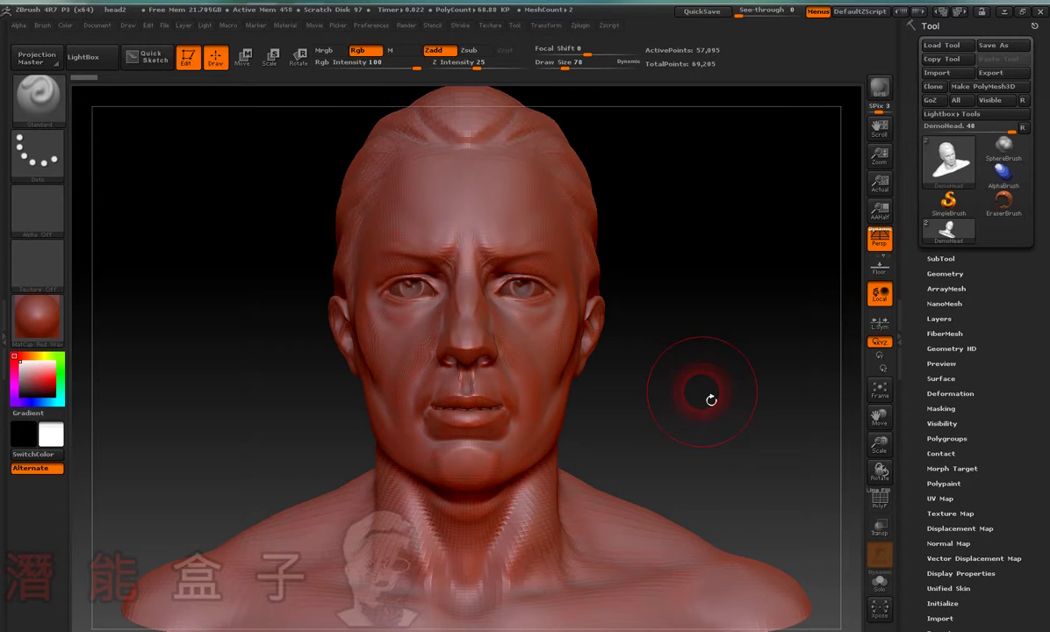
pyautogui.moveTo(708, 411)
pyautogui.keyDown('alt'); pyautogui.mouseDown()
pyautogui.moveTo(684, 406)
pyautogui.moveTo(693, 412)
pyautogui.moveTo(682, 415)
pyautogui.moveTo(743, 402)
pyautogui.mouseUp(); pyautogui.keyUp('alt')
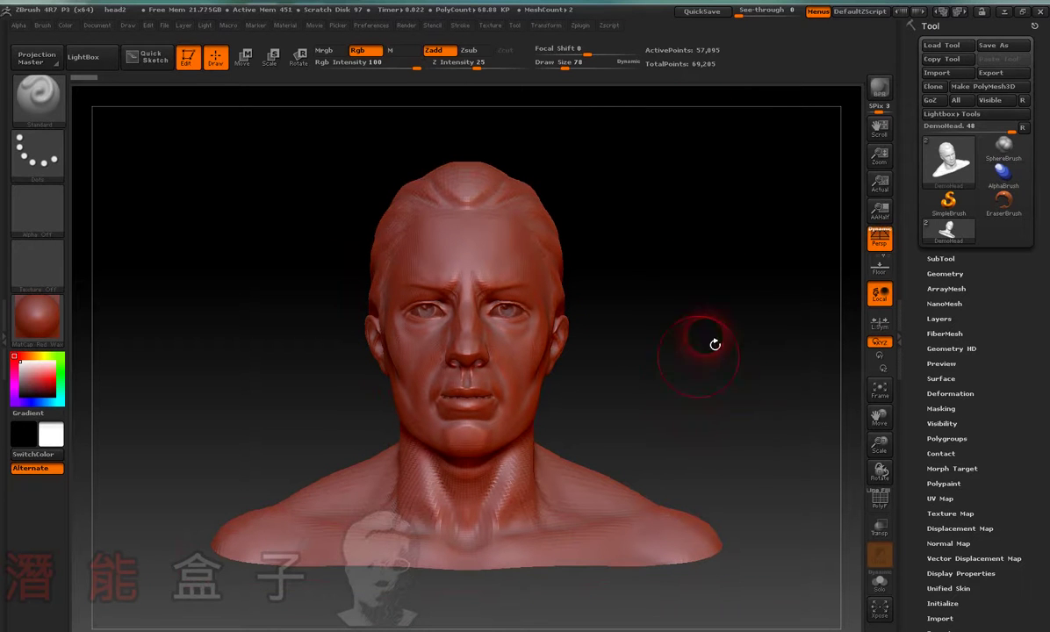
pyautogui.press('super')
pyautogui.hotkey('alt', 'Tab')
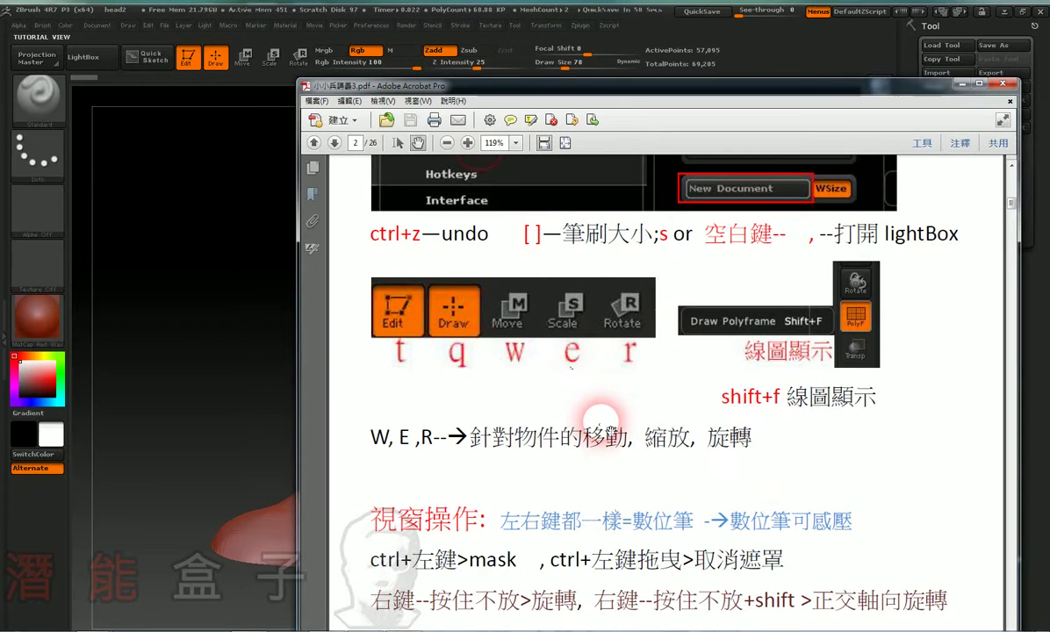
# Scroll the notes down to page 3's subdivision shortcuts, restore the window size, then return to ZBrush.
pyautogui.moveTo(617, 91); pyautogui.dragTo(671, 16)
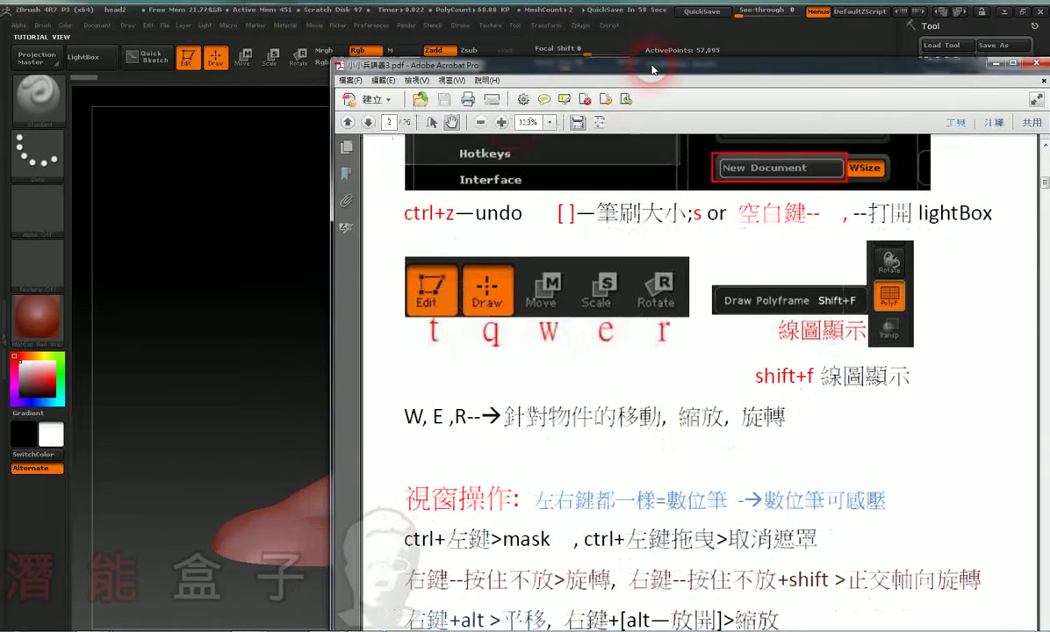
pyautogui.scroll(-2, 631, 451)
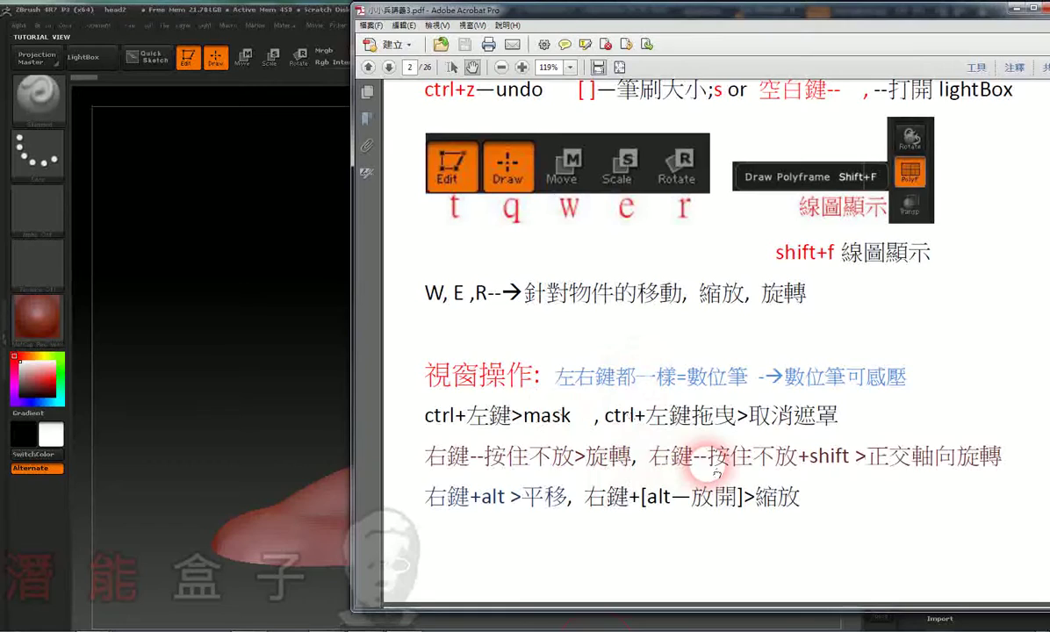
pyautogui.scroll(-1, 673, 472)
pyautogui.scroll(-5, 694, 439)
pyautogui.scroll(-1, 737, 395)
pyautogui.scroll(-4, 737, 395)
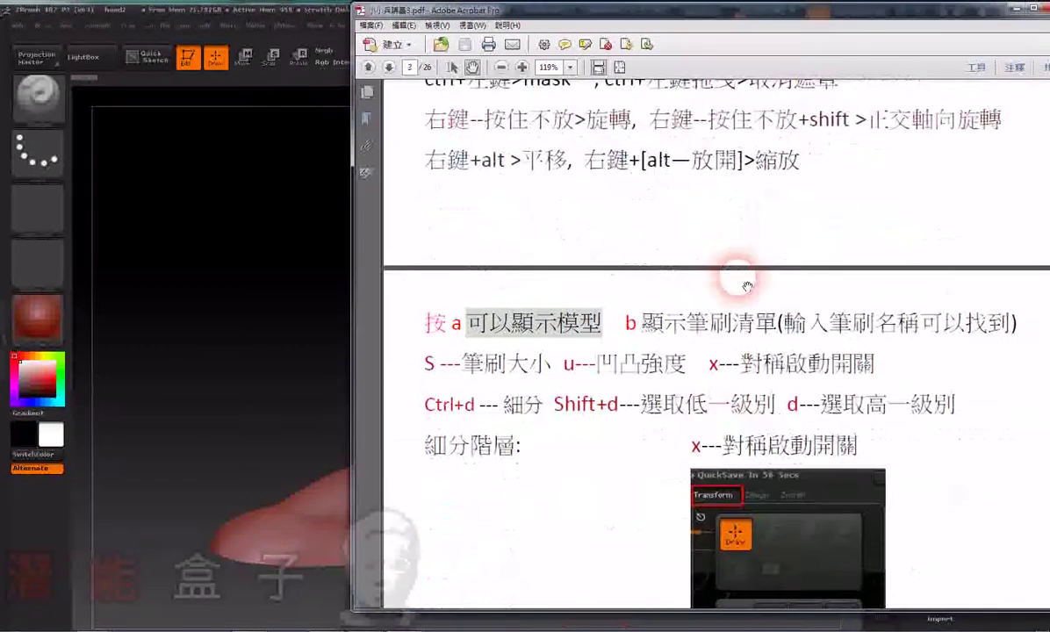
pyautogui.scroll(-1, 694, 369)
pyautogui.scroll(-1, 652, 461)
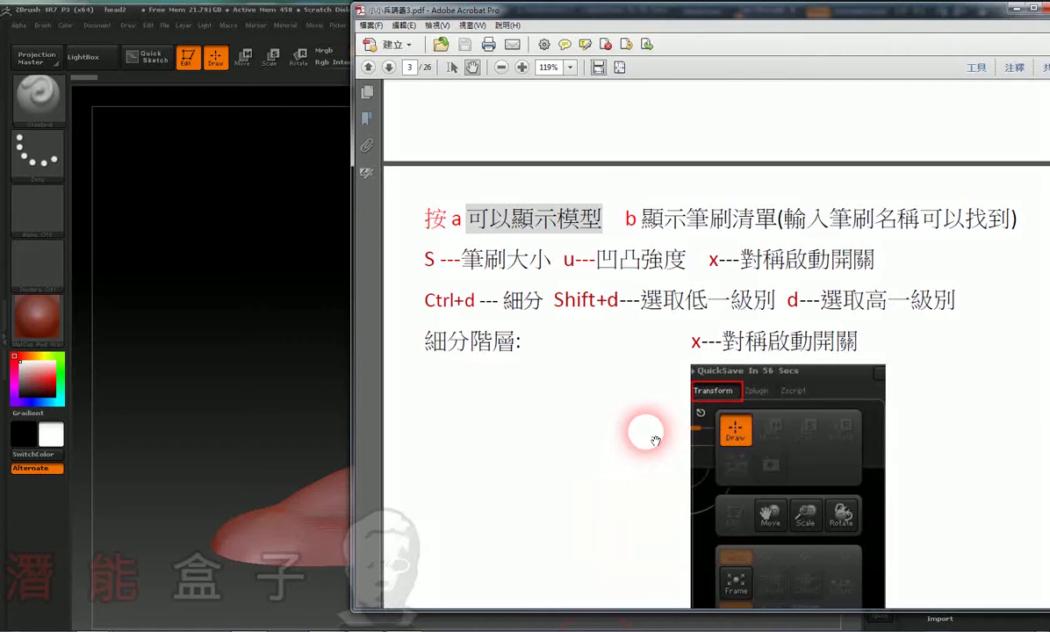
pyautogui.doubleClick(766, 16)
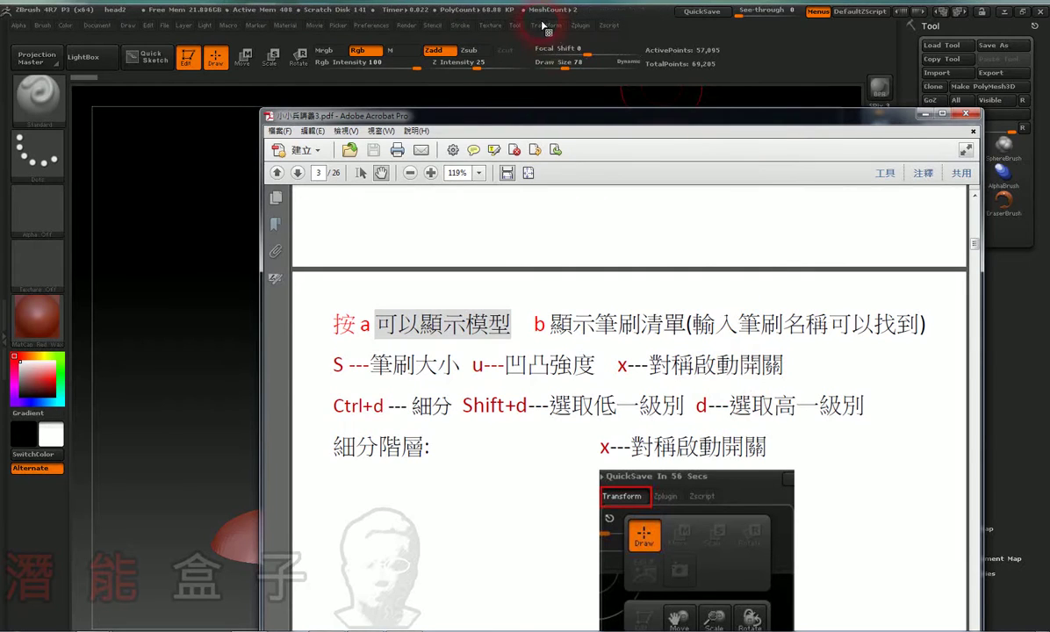
pyautogui.click(544, 31)
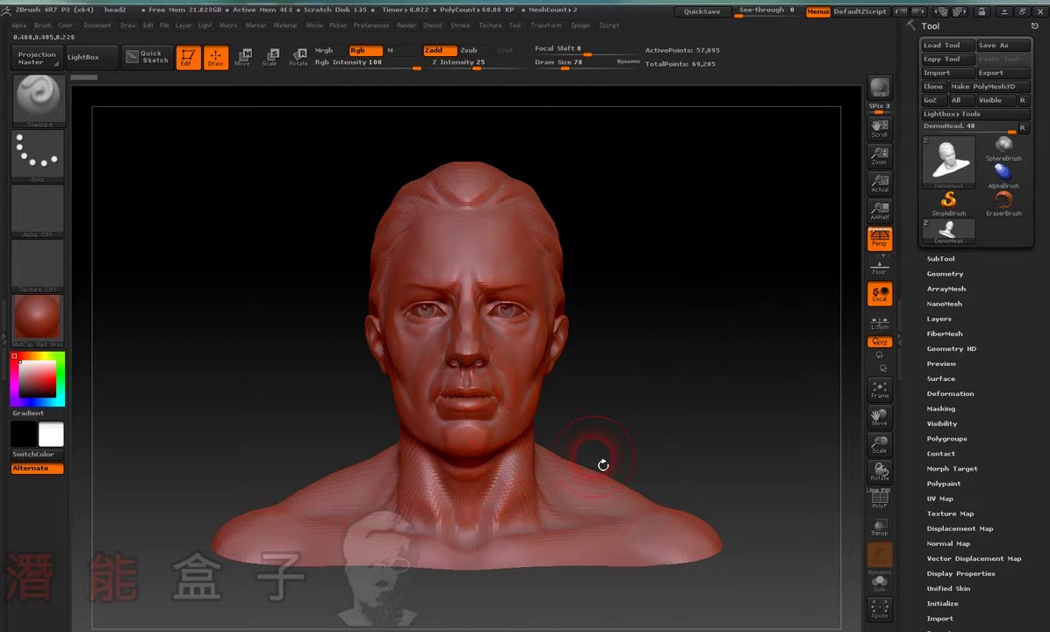
# Reopen the notes PDF, scroll to the Geometry Divide and Activate Symmetry images, and shift the window left.
pyautogui.press('super')
pyautogui.click(536, 597)
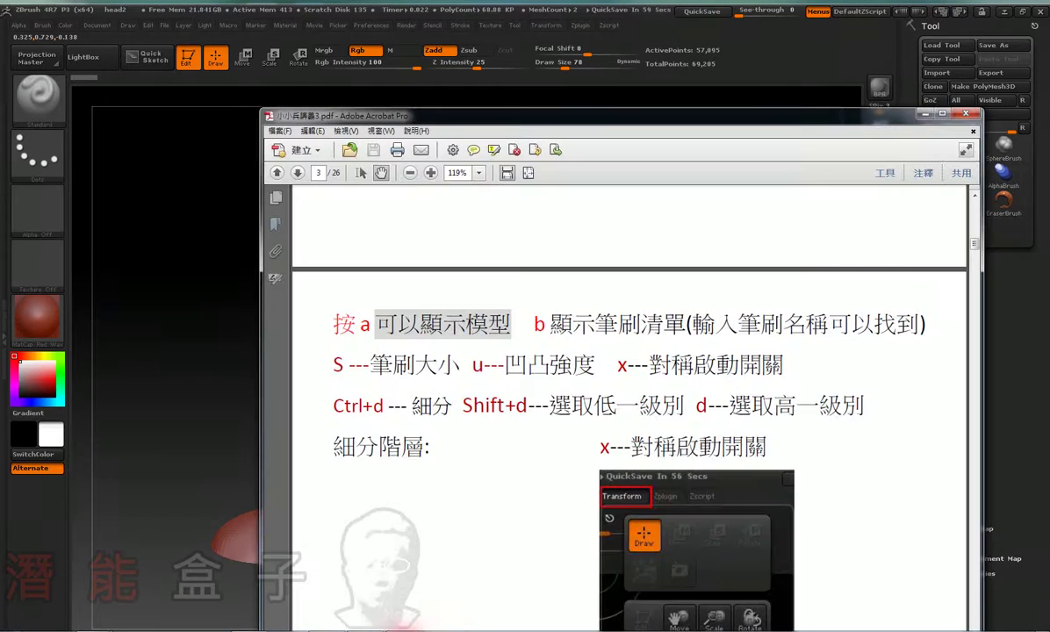
pyautogui.scroll(-1, 839, 465)
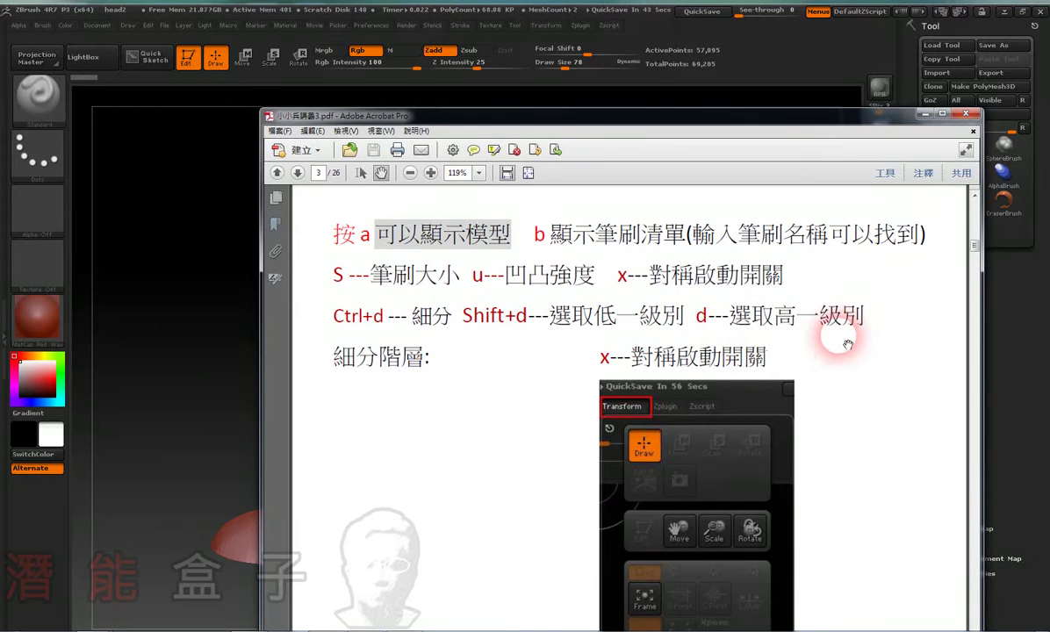
pyautogui.scroll(-1, 847, 343)
pyautogui.scroll(-4, 848, 344)
pyautogui.scroll(-4, 848, 344)
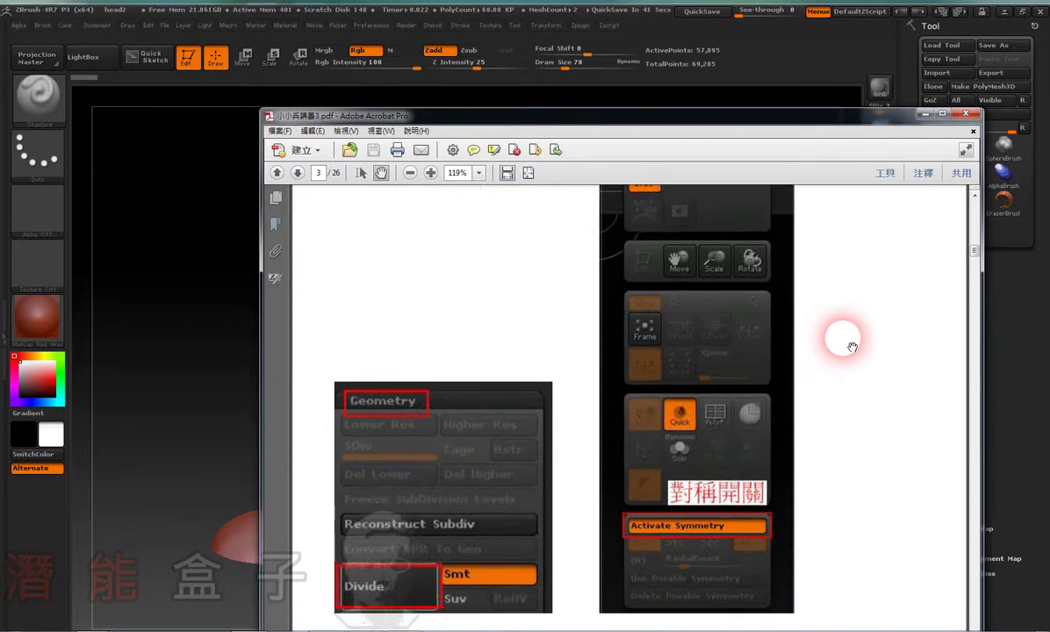
pyautogui.moveTo(878, 115); pyautogui.dragTo(711, 135)
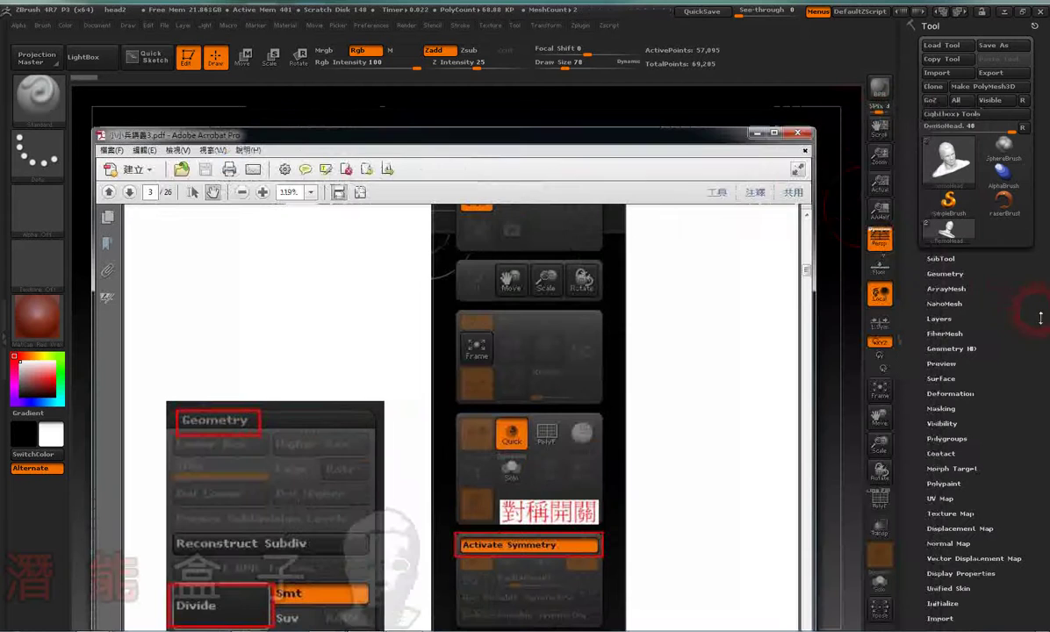
# Divide the bust twice under Tool > Geometry to reach SDiv 4, rotate it, then return to the notes PDF.
pyautogui.click(755, 133)
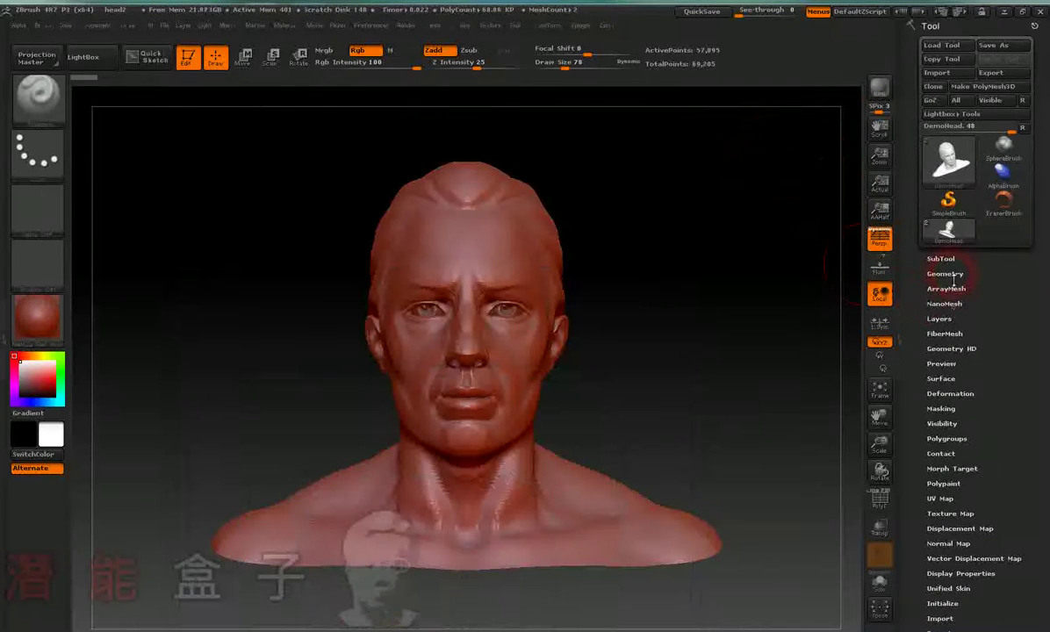
pyautogui.click(946, 273)
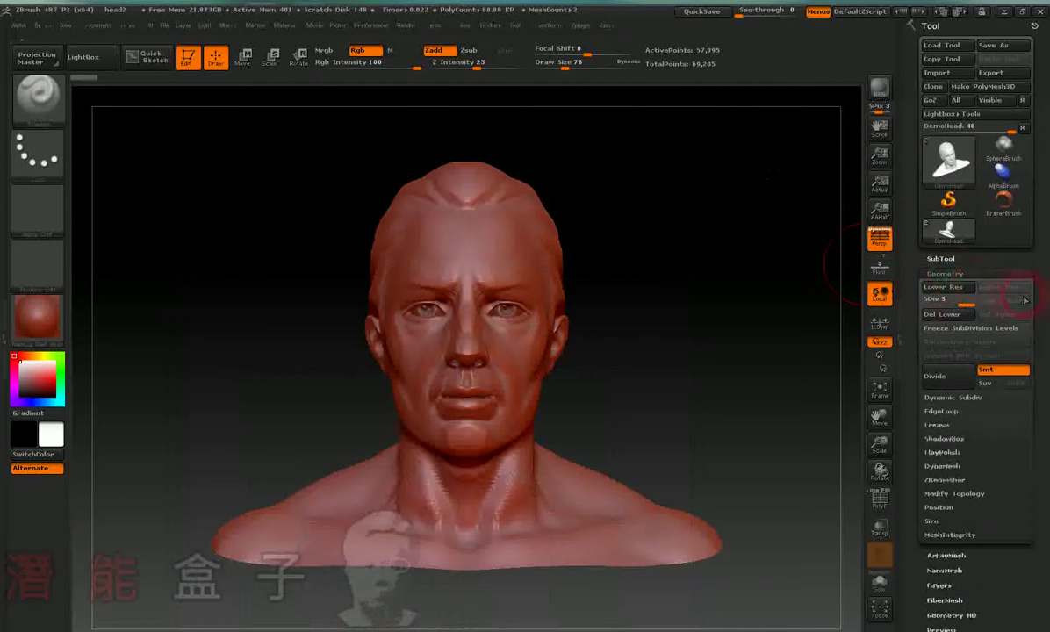
pyautogui.click(948, 384)
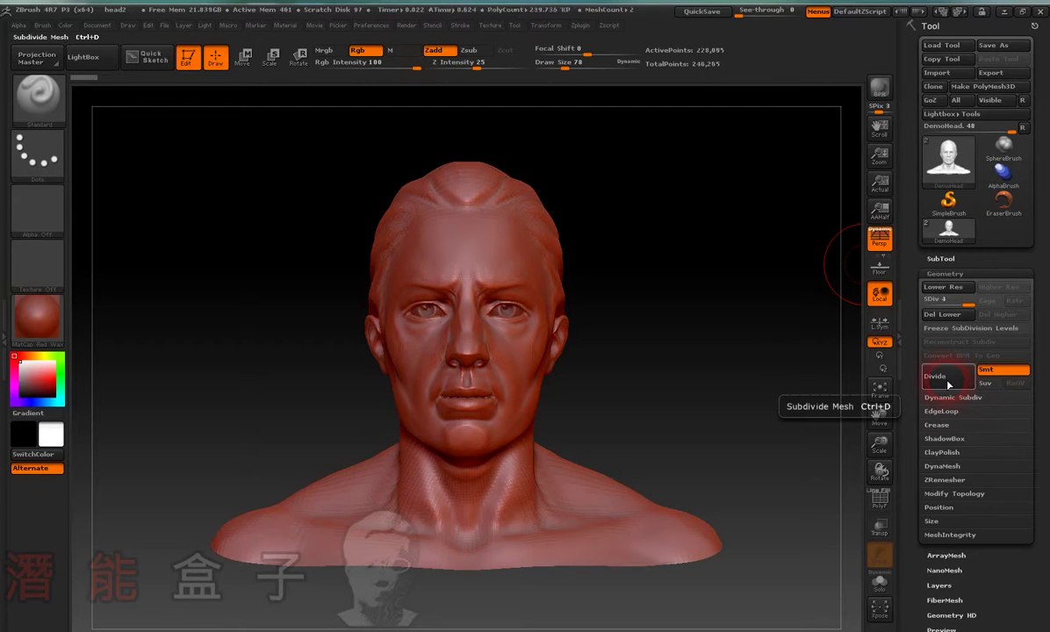
pyautogui.click(954, 388)
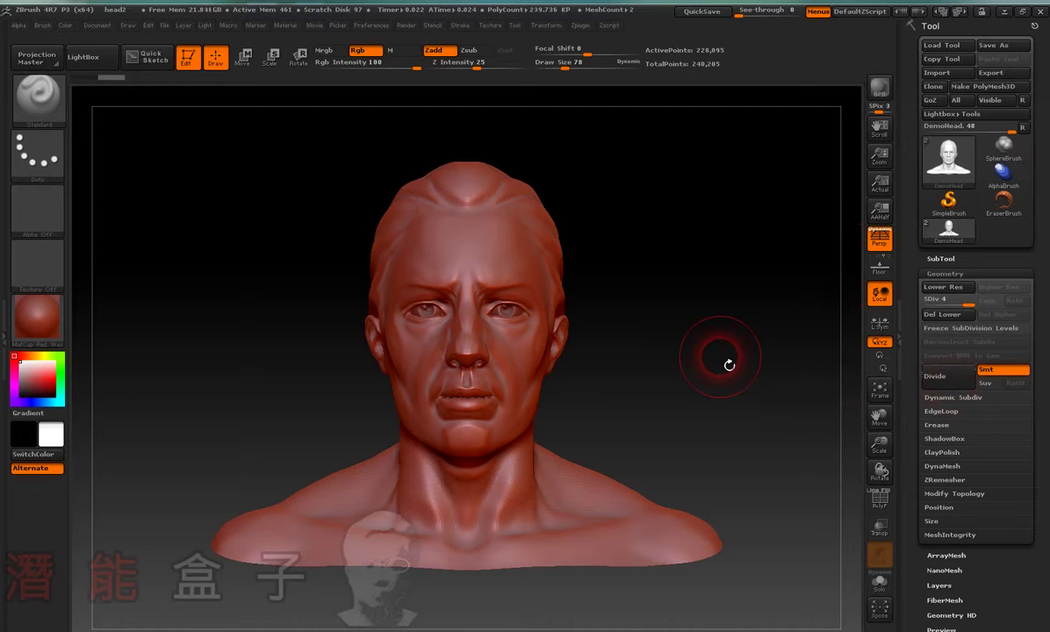
pyautogui.moveTo(729, 364)
pyautogui.mouseDown()
pyautogui.moveTo(681, 429)
pyautogui.moveTo(670, 410)
pyautogui.moveTo(665, 428)
pyautogui.moveTo(680, 438)
pyautogui.mouseUp()
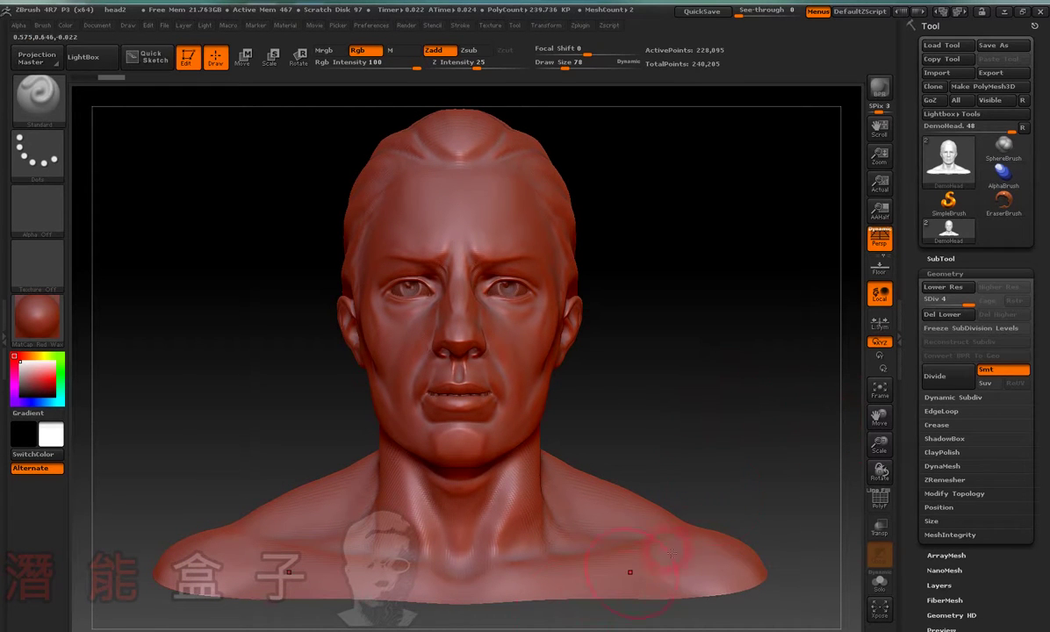
pyautogui.press('super')
pyautogui.hotkey('alt', 'Tab')
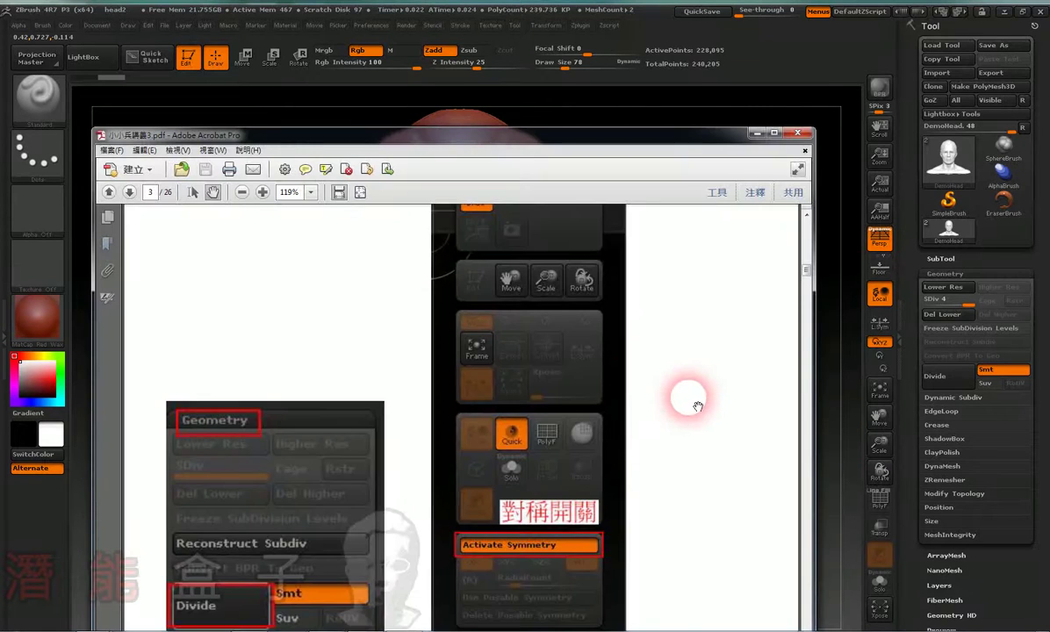
# Reposition the Acrobat window up and right and scroll down through the notes.
pyautogui.scroll(-3, 694, 402)
pyautogui.moveTo(626, 145); pyautogui.dragTo(695, 35)
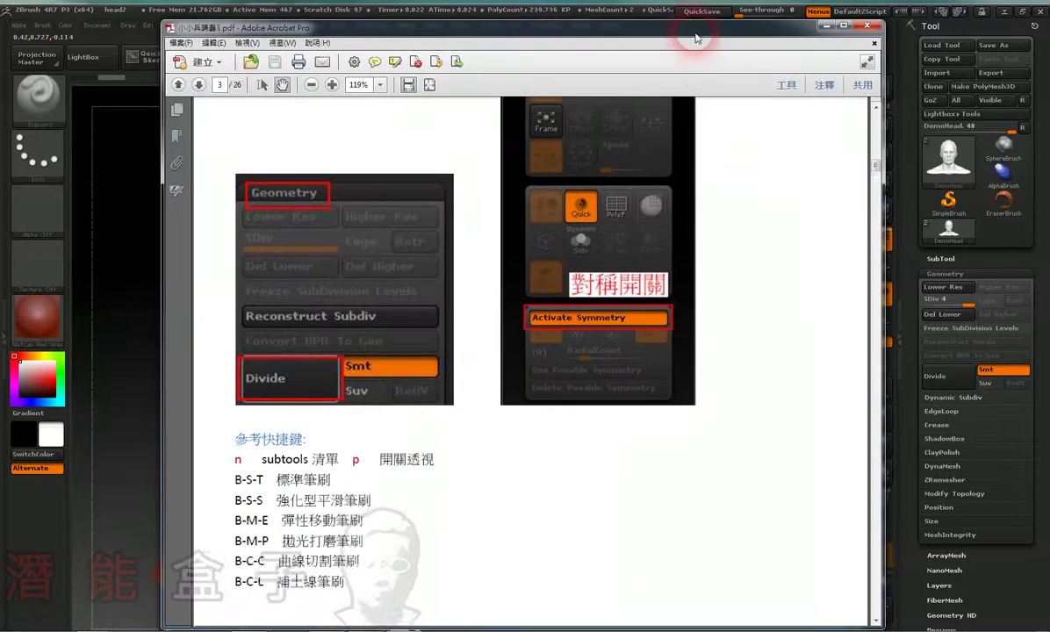
pyautogui.scroll(-2, 680, 328)
pyautogui.scroll(-2, 681, 382)
pyautogui.scroll(-3, 694, 389)
pyautogui.scroll(-3, 694, 390)
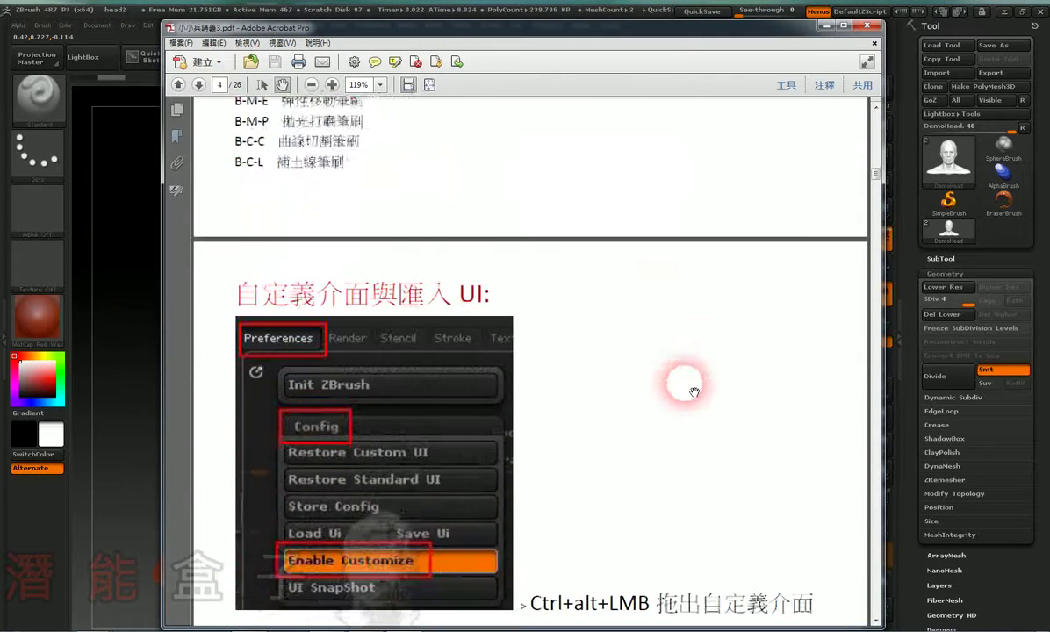
pyautogui.scroll(-2, 693, 390)
pyautogui.scroll(-2, 694, 390)
# Settle on page 4's 自定義介面與匯入 UI section covering Load Ui and Maya OBJ import/export.
pyautogui.scroll(4, 694, 390)
pyautogui.scroll(3, 693, 390)
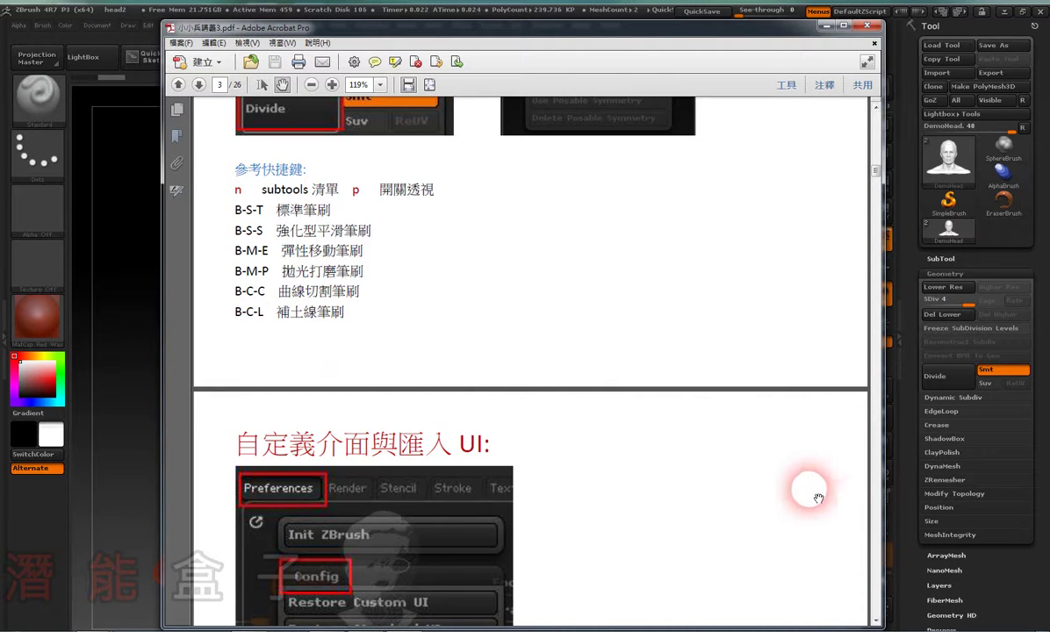
pyautogui.scroll(4, 826, 503)
pyautogui.scroll(1, 818, 499)
pyautogui.scroll(-2, 818, 499)
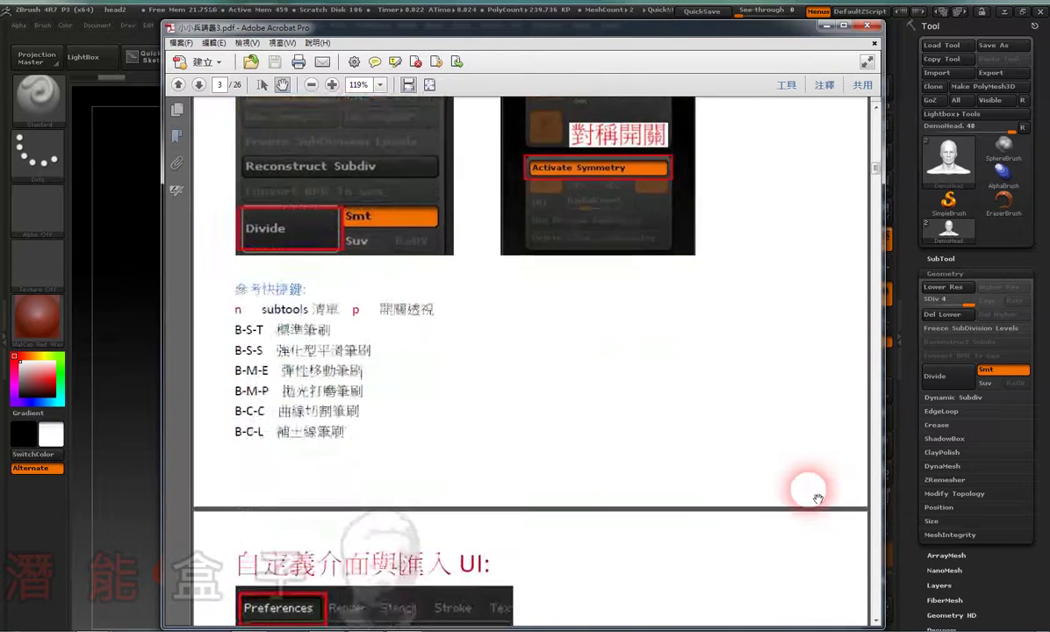
pyautogui.scroll(-3, 817, 499)
pyautogui.scroll(-3, 817, 499)
pyautogui.scroll(-1, 818, 499)
pyautogui.scroll(-2, 818, 499)
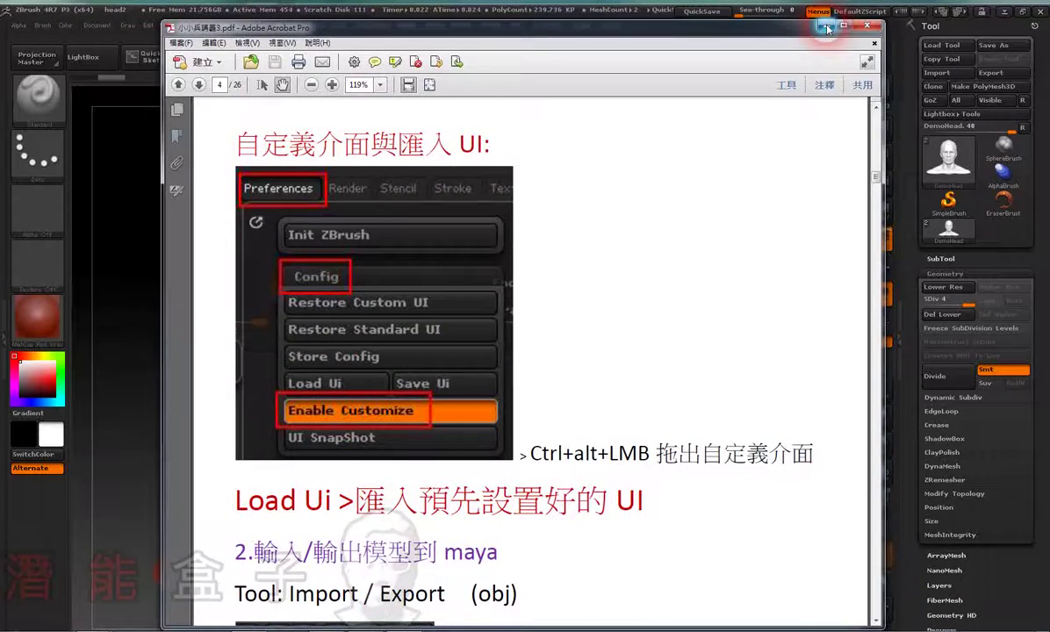